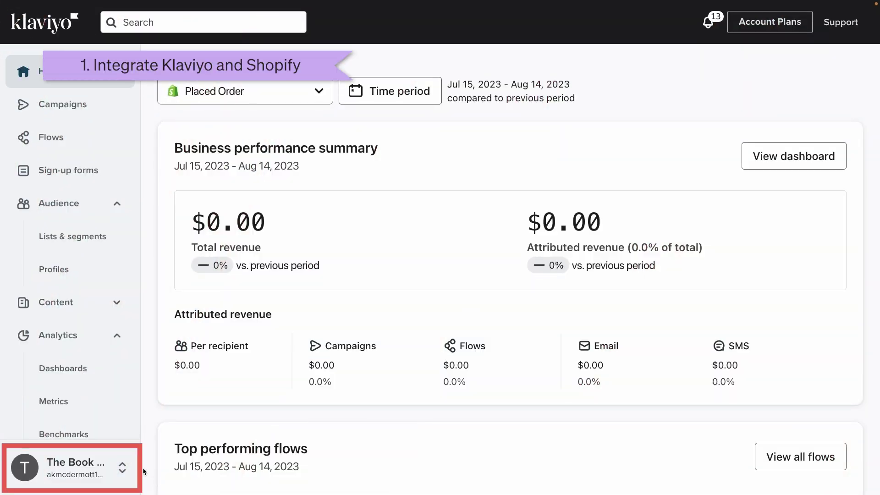
# From the account menu's Integrations page, add an integration by searching 'Shopify' and opening its card
pyautogui.click(122, 468)
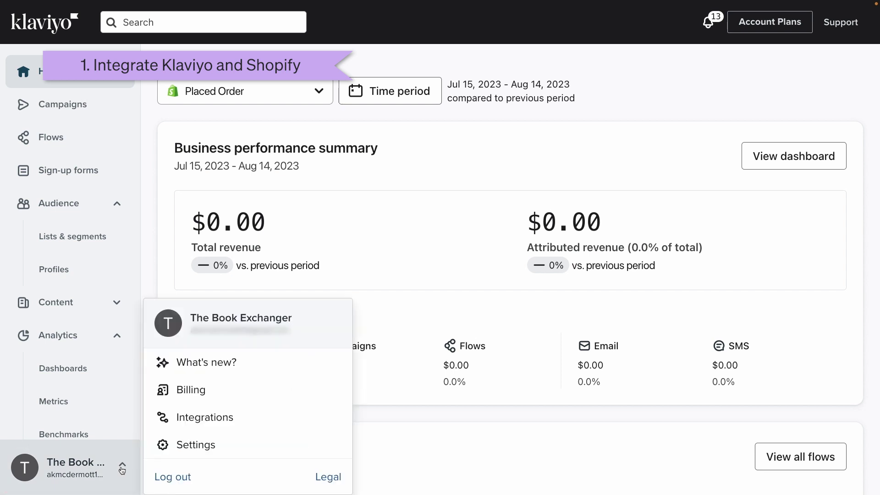
pyautogui.click(164, 423)
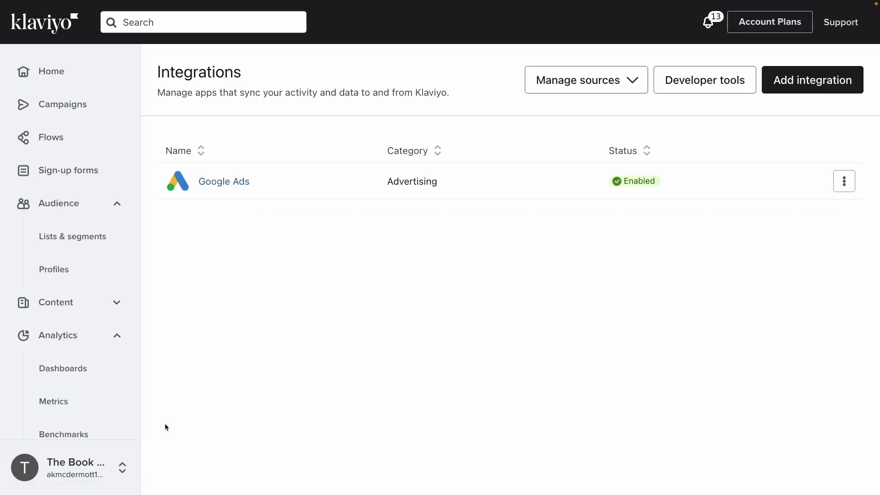
pyautogui.click(788, 91)
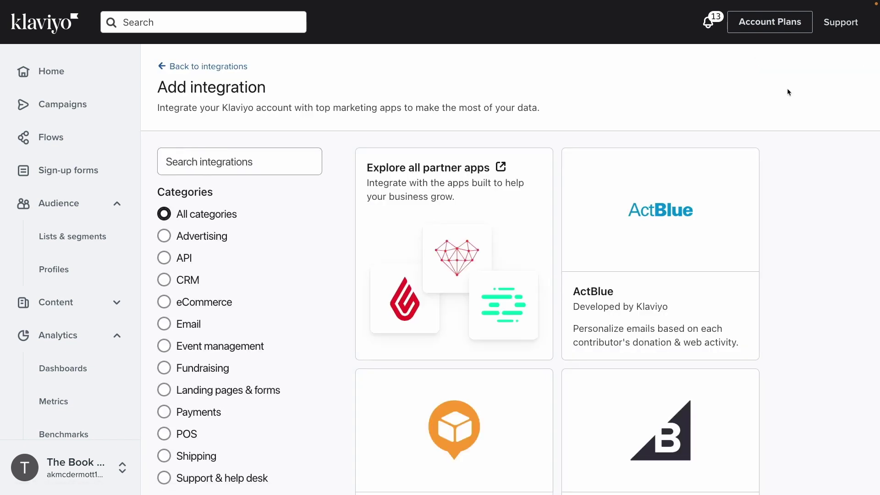
pyautogui.click(268, 161)
pyautogui.write('Shopify')
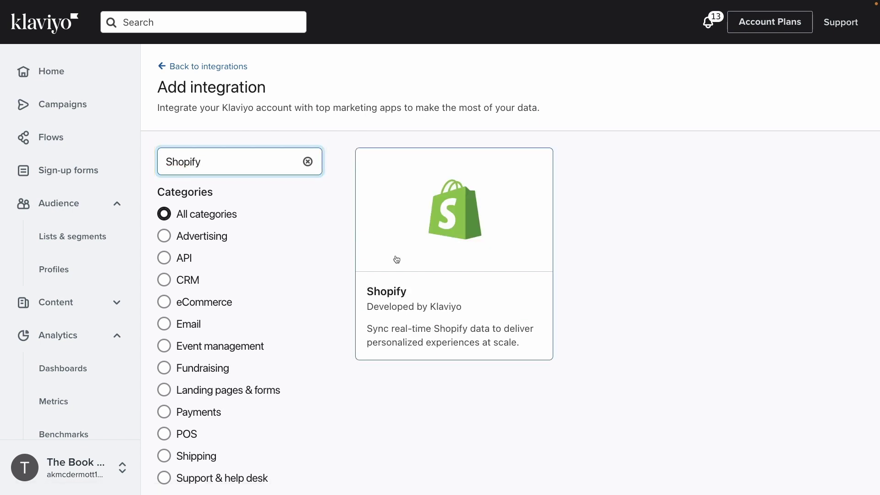
pyautogui.click(407, 289)
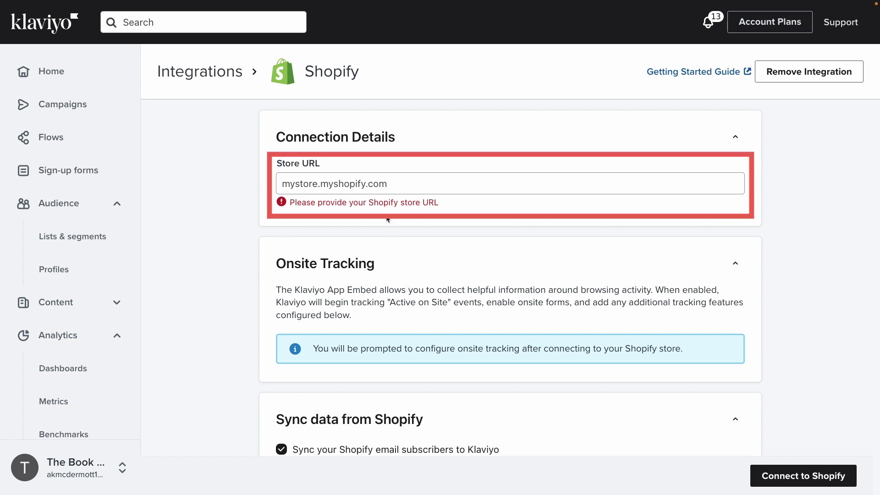
# Paste the store's myshopify.com address into the Store URL field and commit it
pyautogui.click(386, 192)
pyautogui.write('the-book-exchanger.myshopify.com')
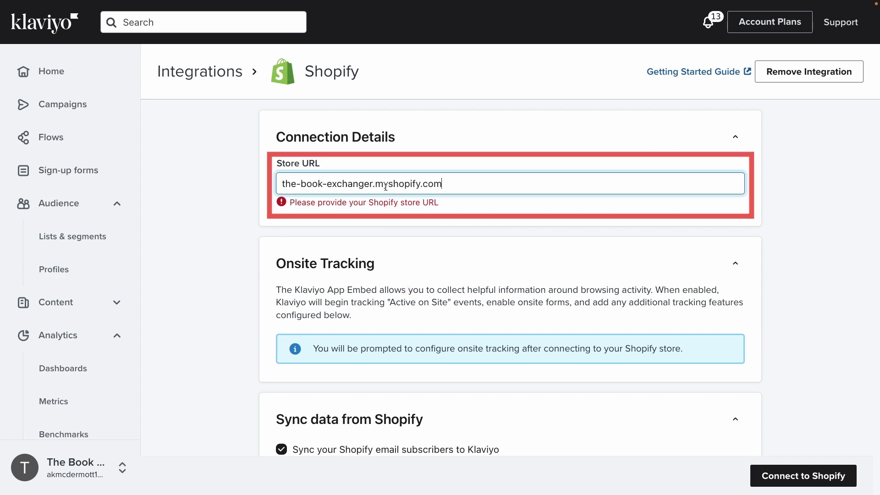
pyautogui.click(385, 219)
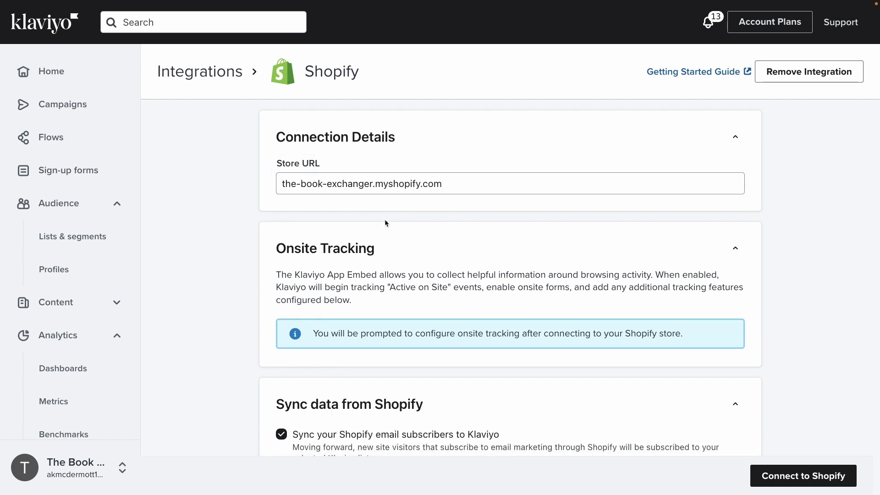
pyautogui.scroll(-4, 387, 260)
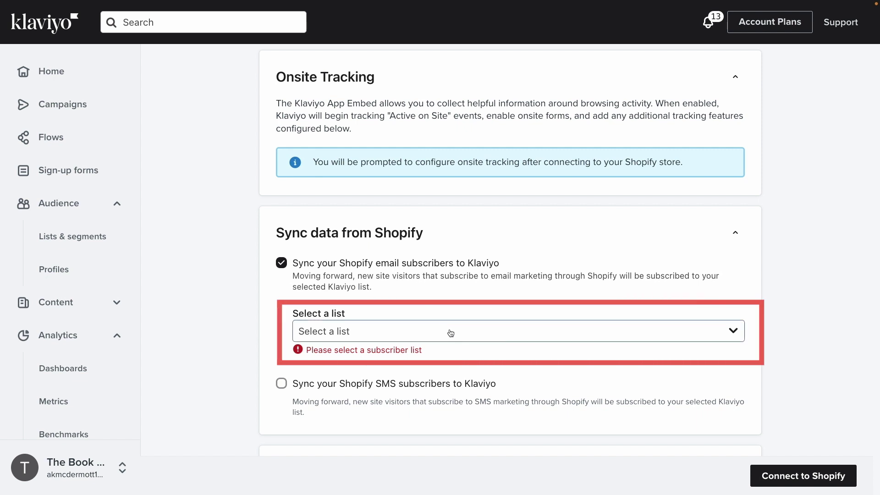
# Choose the Newsletter list for syncing Shopify email subscribers
pyautogui.click(729, 332)
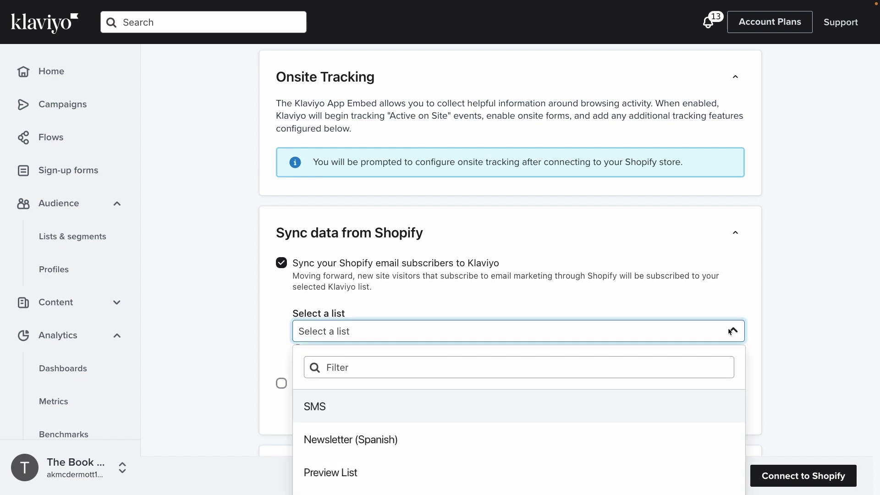
pyautogui.click(581, 364)
pyautogui.write('Newsle')
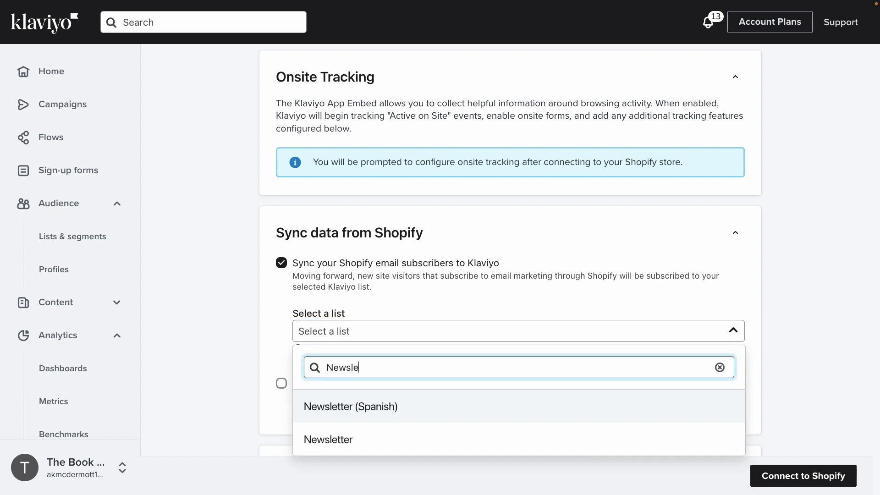
pyautogui.click(497, 440)
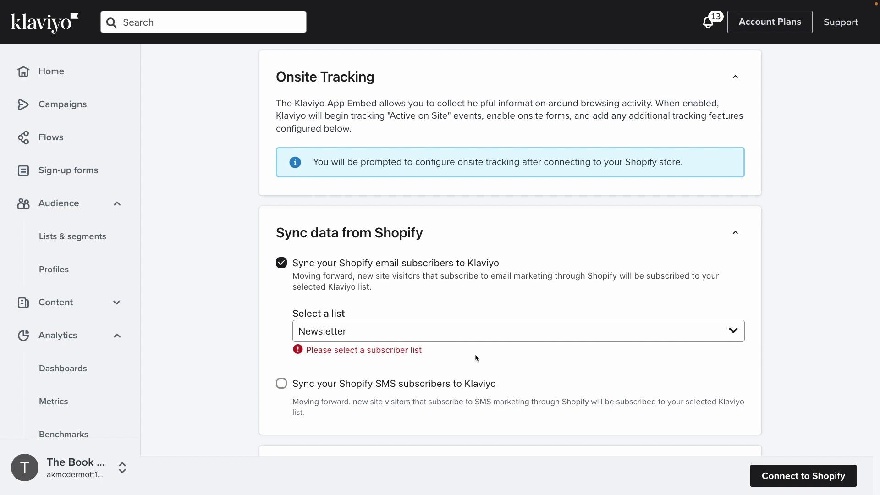
# Turn on Shopify SMS subscriber syncing into the SMS list
pyautogui.scroll(-2, 476, 357)
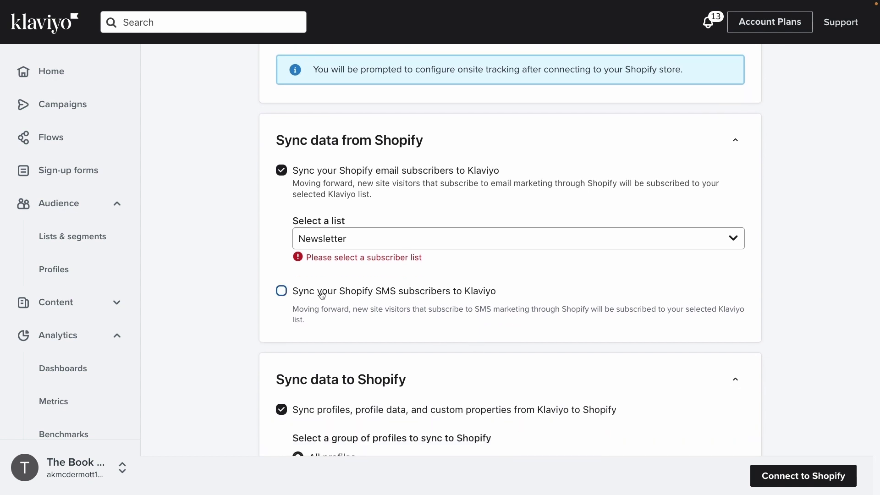
pyautogui.click(281, 291)
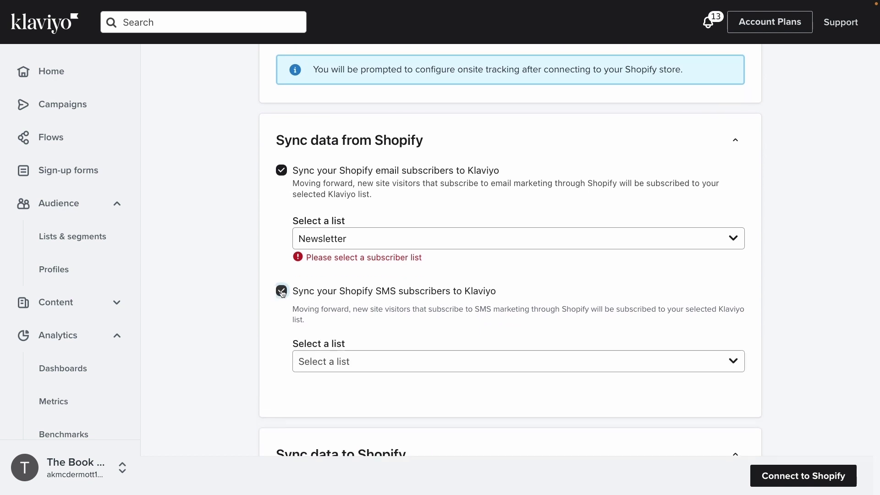
pyautogui.click(408, 366)
pyautogui.click(380, 437)
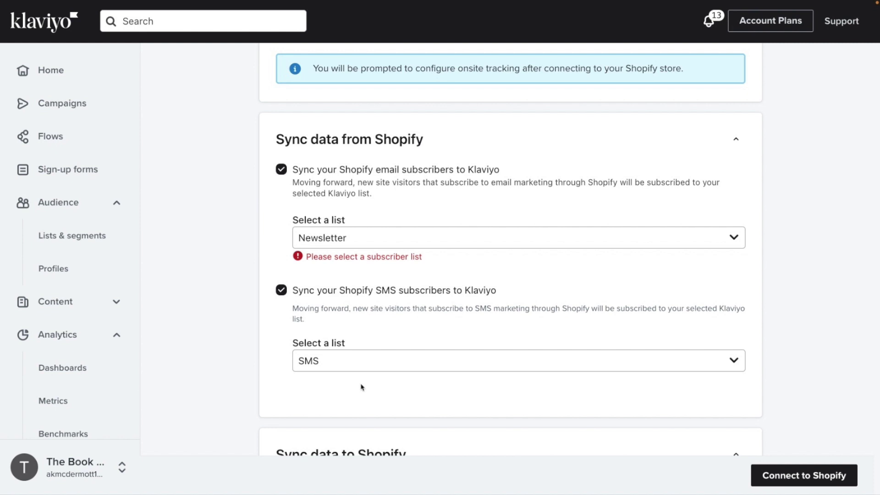
# Keep All profiles and their profile data syncing to Shopify, then start Connect to Shopify
pyautogui.scroll(-2, 362, 387)
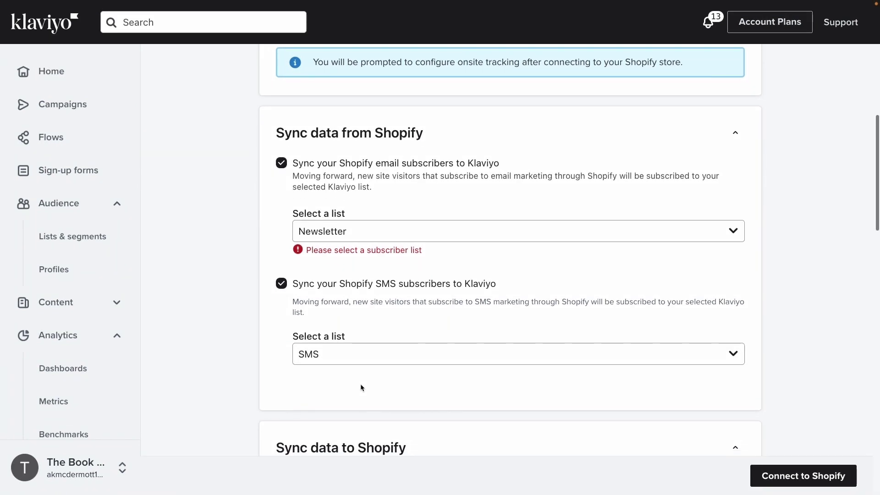
pyautogui.scroll(-2, 360, 385)
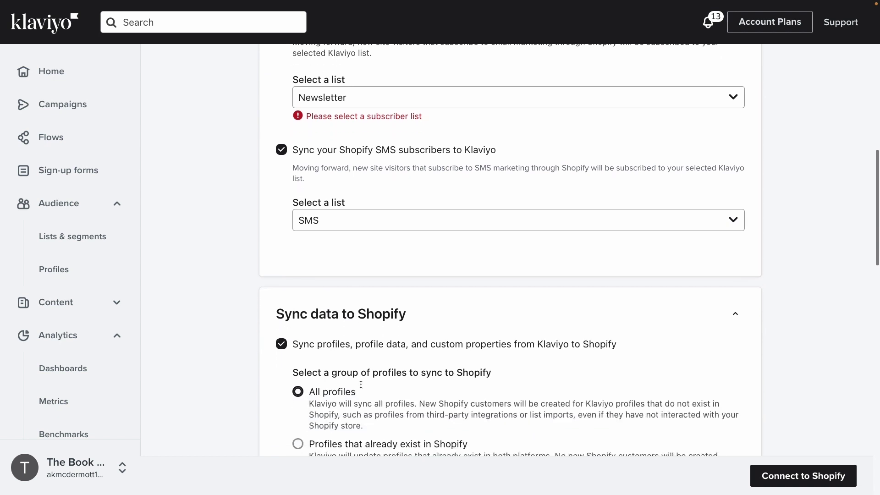
pyautogui.scroll(-5, 360, 383)
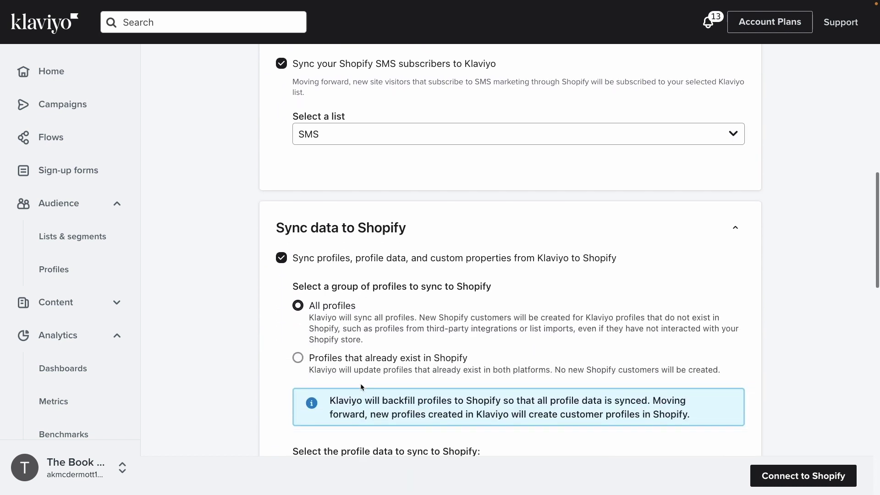
pyautogui.scroll(-2, 361, 383)
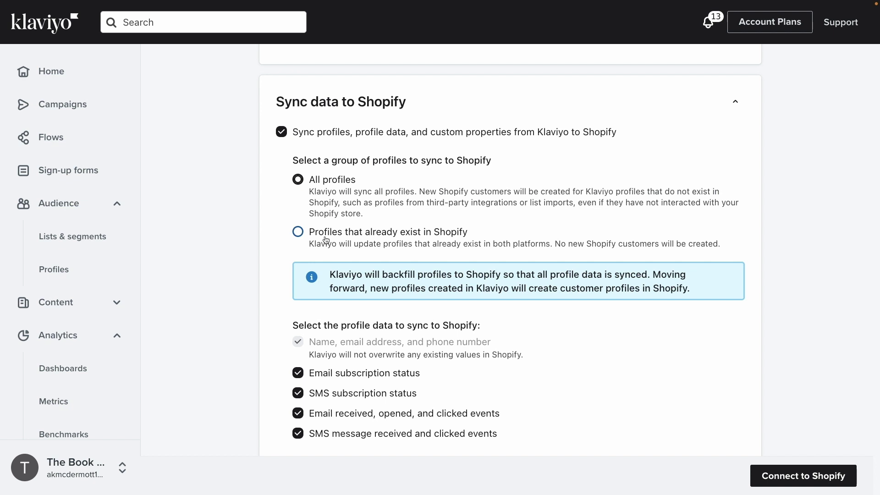
pyautogui.scroll(-1, 270, 289)
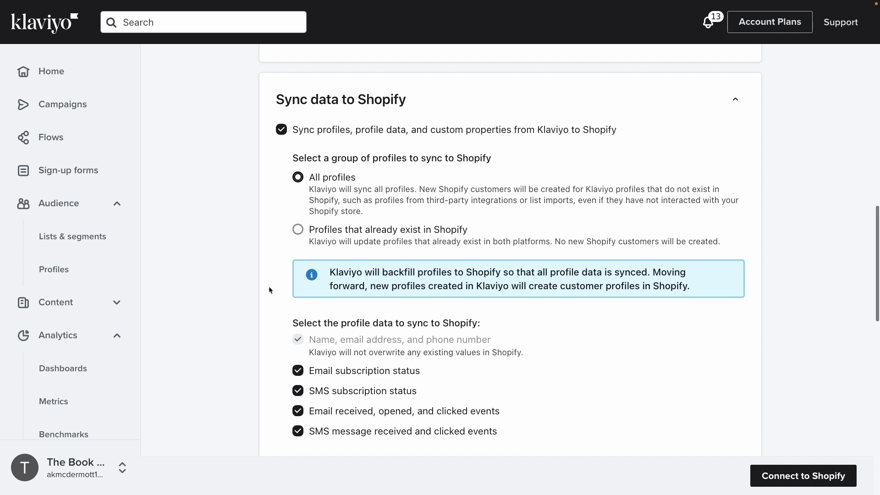
pyautogui.scroll(-5, 269, 286)
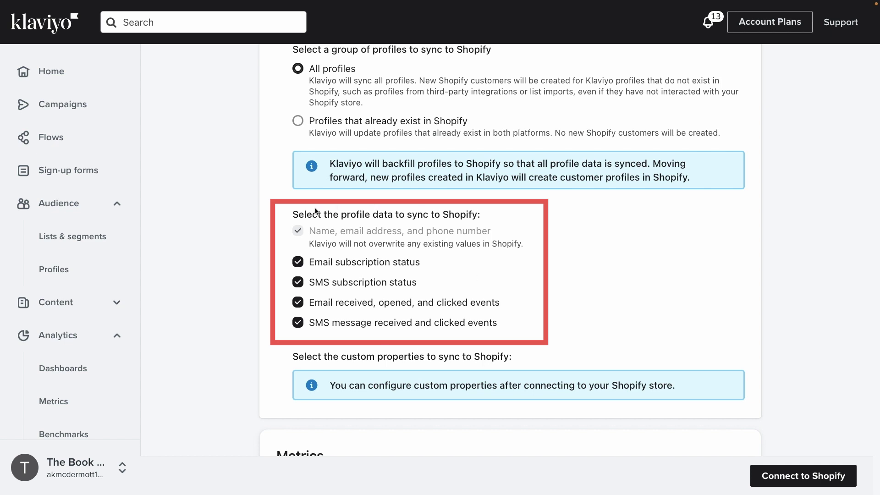
pyautogui.scroll(-1, 274, 324)
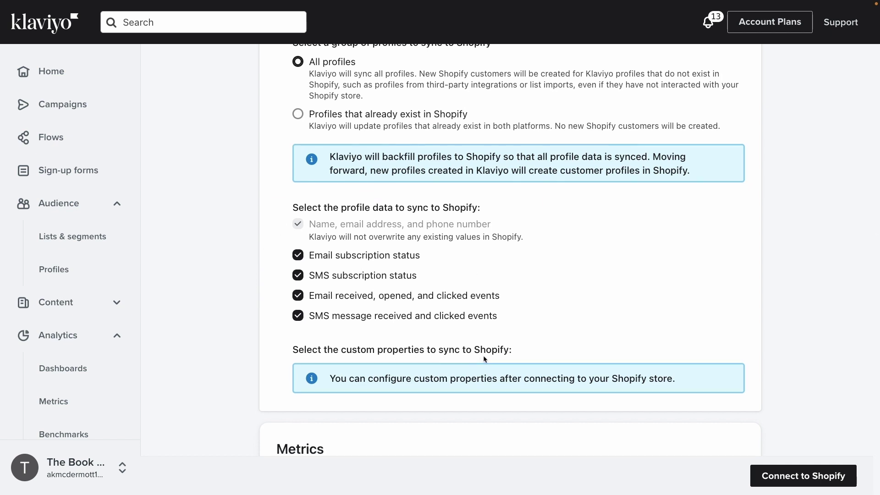
pyautogui.scroll(-3, 483, 357)
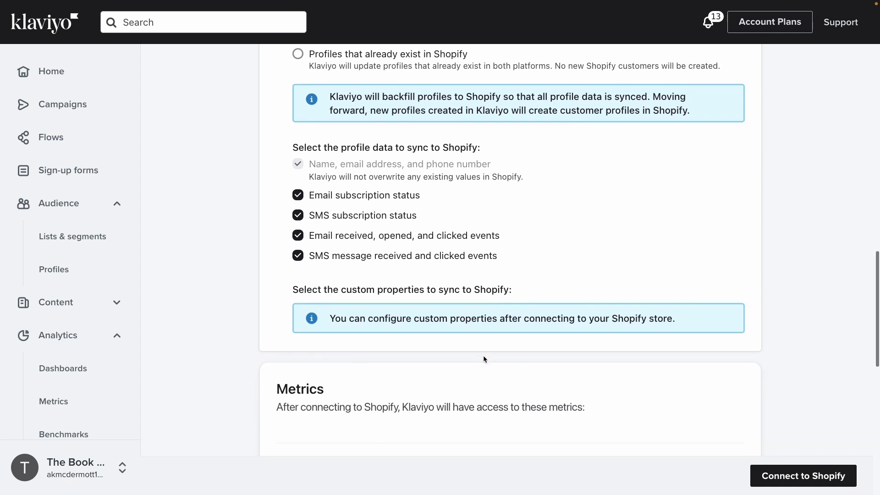
pyautogui.scroll(-5, 483, 356)
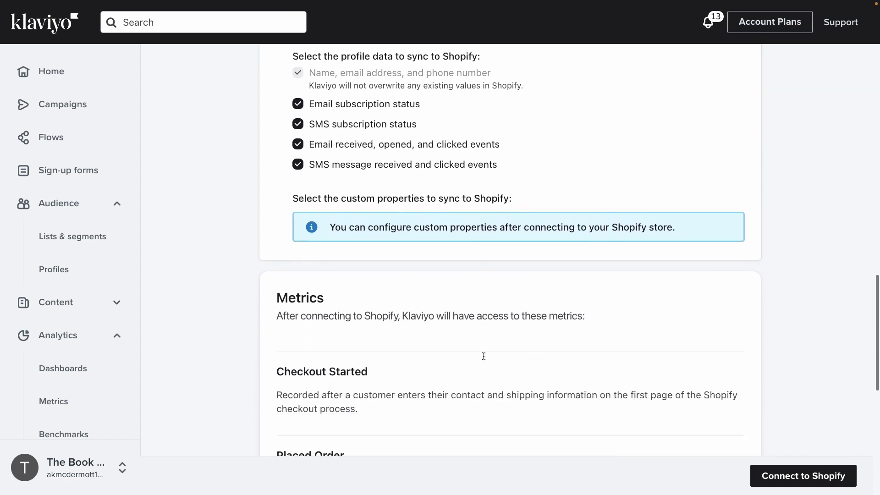
pyautogui.scroll(-10, 483, 356)
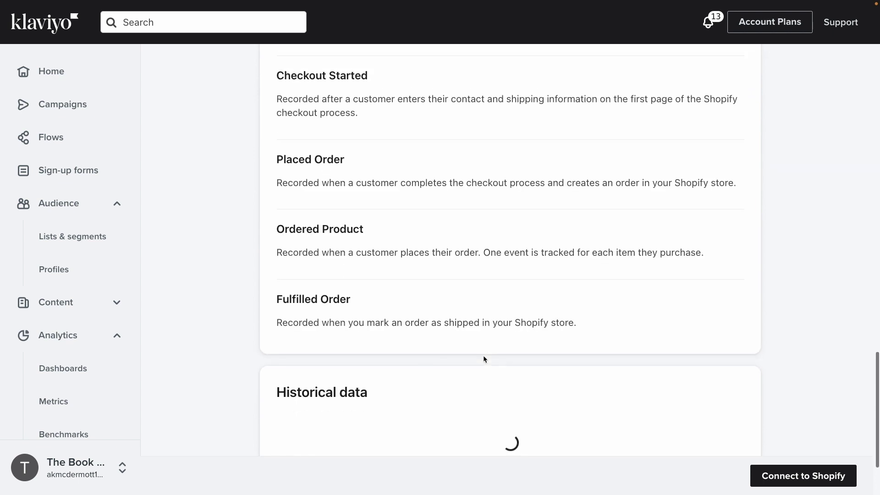
pyautogui.click(796, 476)
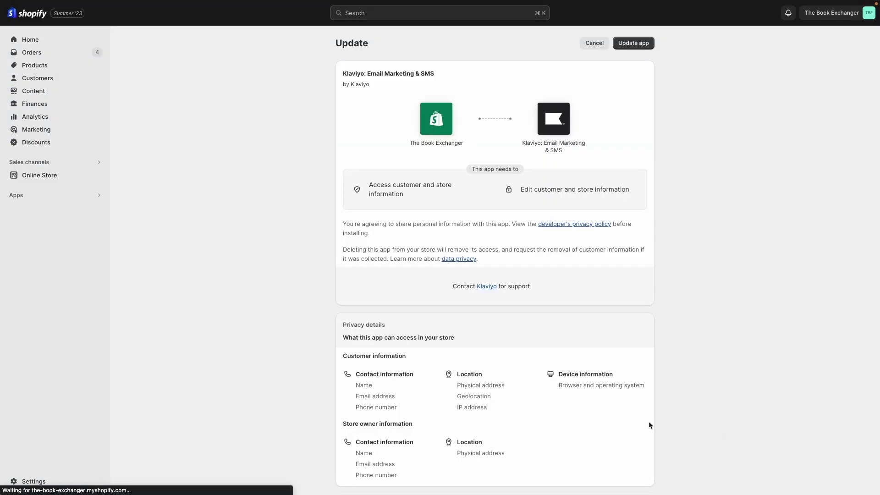
# Review the permission details and approve the Klaviyo: Email Marketing & SMS app update
pyautogui.scroll(-3, 649, 422)
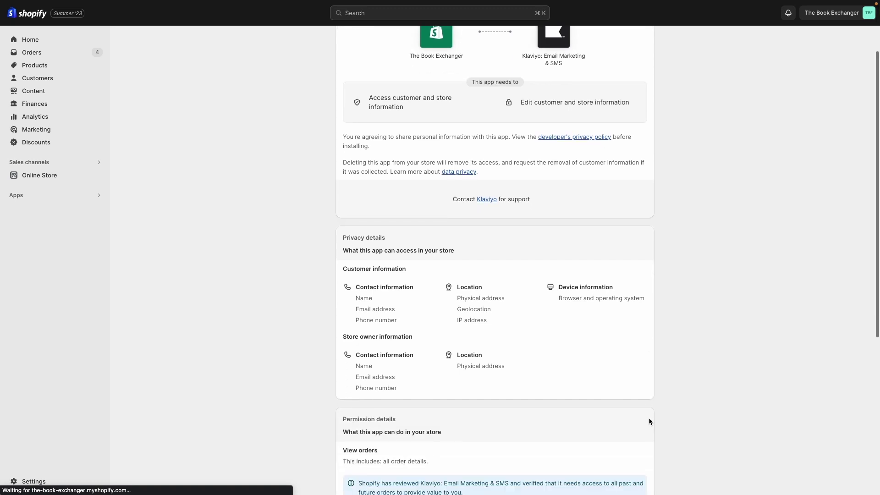
pyautogui.scroll(-5, 649, 422)
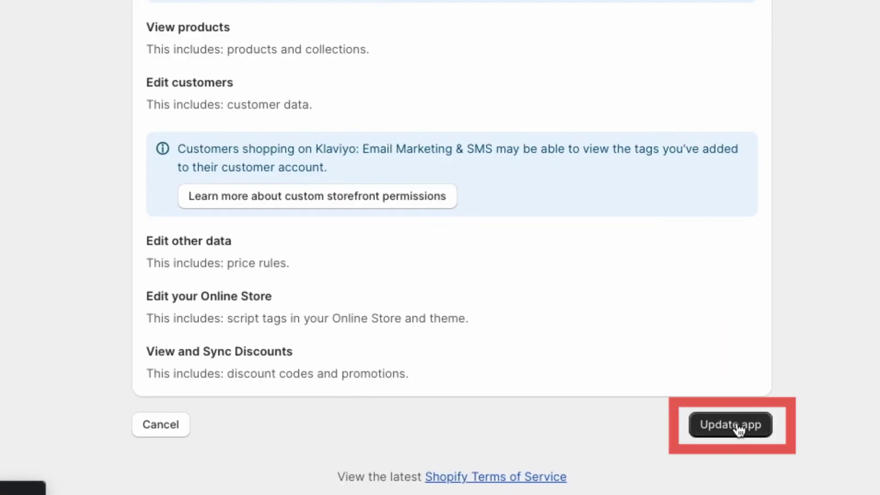
pyautogui.click(735, 427)
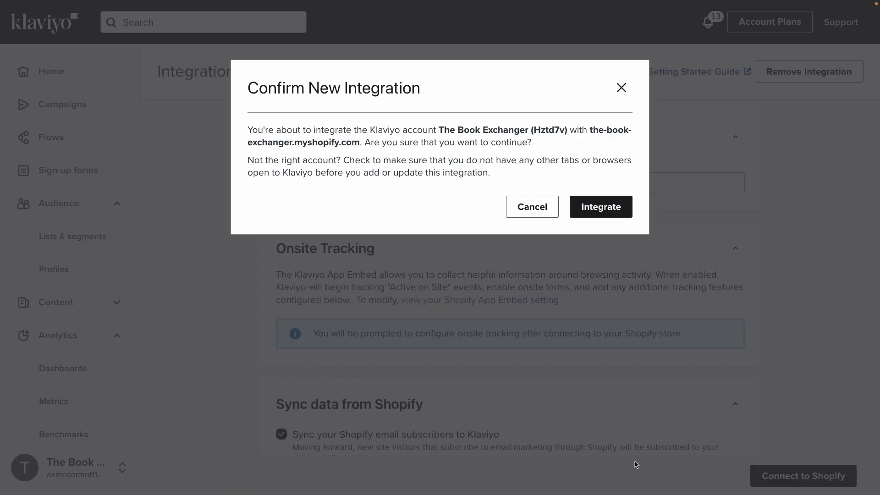
# Confirm the new integration with Integrate, then follow the link to the Shopify App Embed setting
pyautogui.click(604, 212)
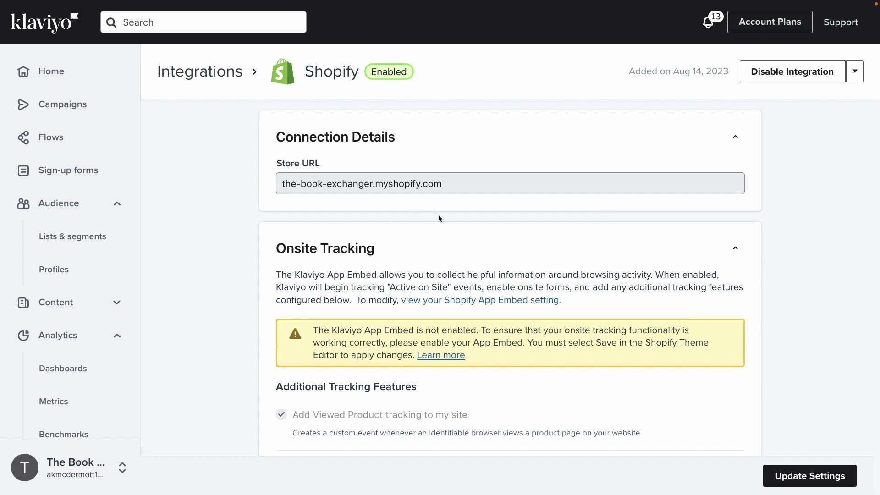
pyautogui.click(500, 301)
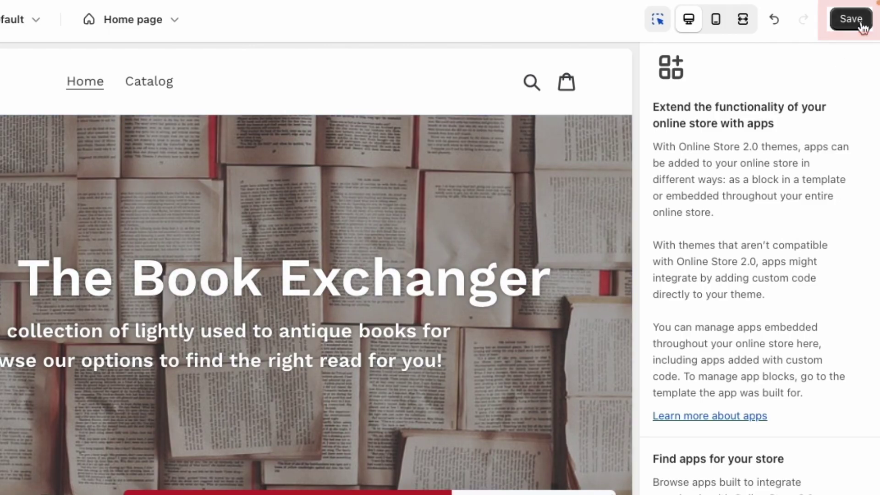
# Save the theme with Klaviyo Onsite Javascript enabled and return to Klaviyo via Manage app
pyautogui.click(856, 20)
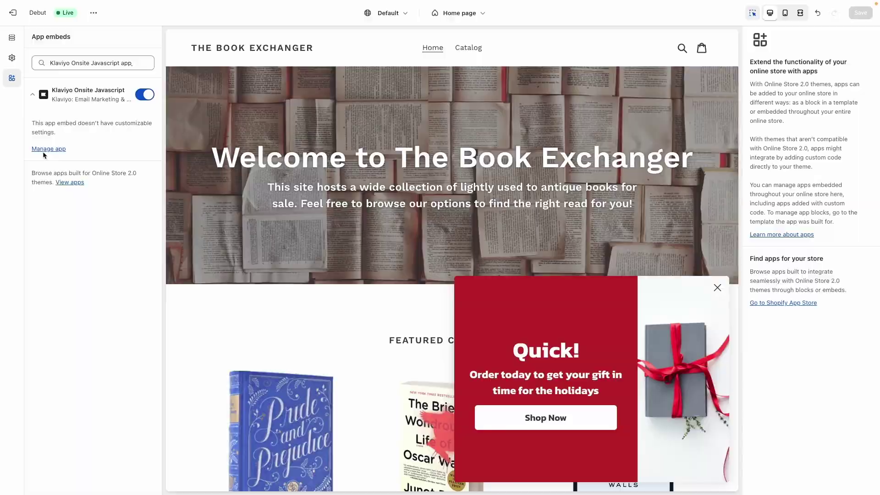
pyautogui.click(44, 153)
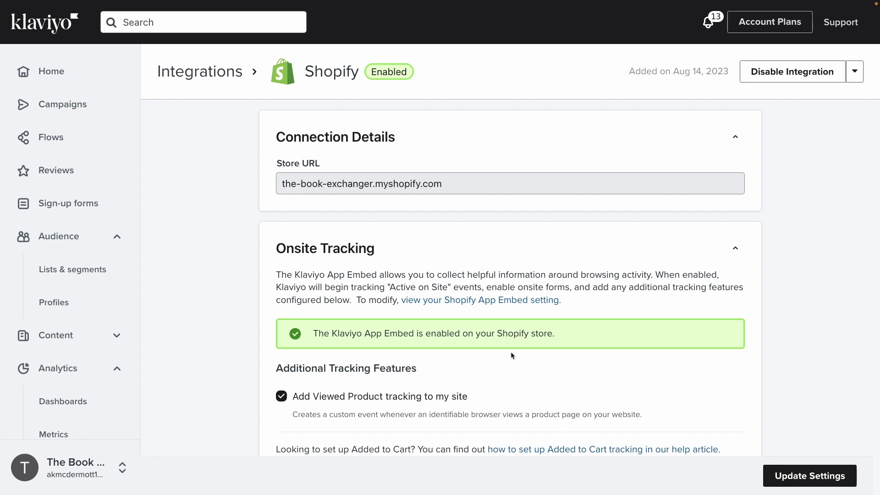
# Scroll down to the Historical data sync progress bar showing 67% complete
pyautogui.scroll(-3, 511, 351)
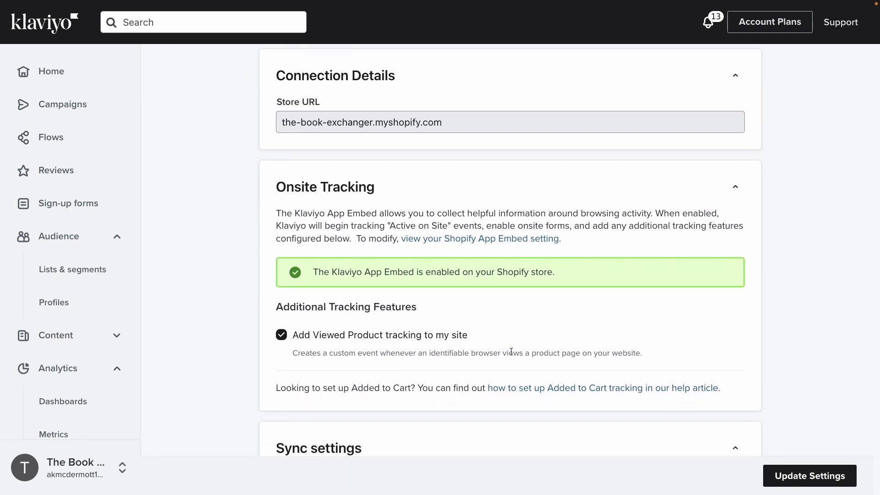
pyautogui.scroll(-10, 511, 351)
pyautogui.scroll(-10, 512, 356)
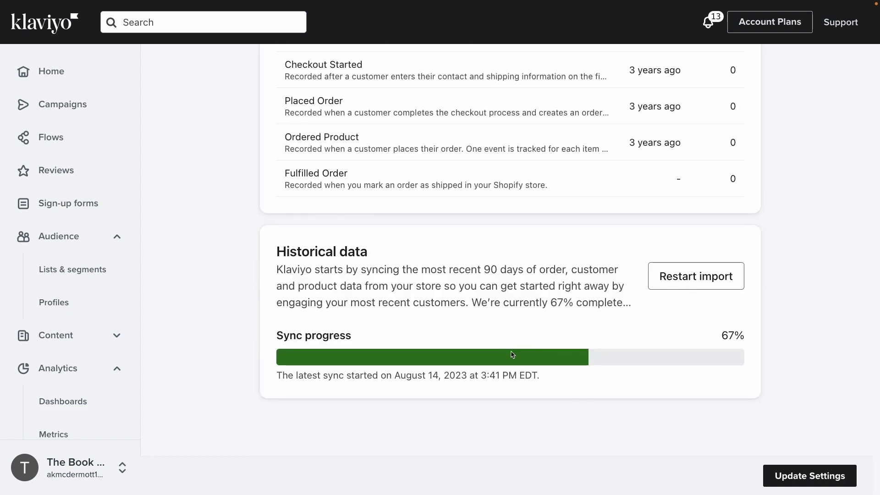